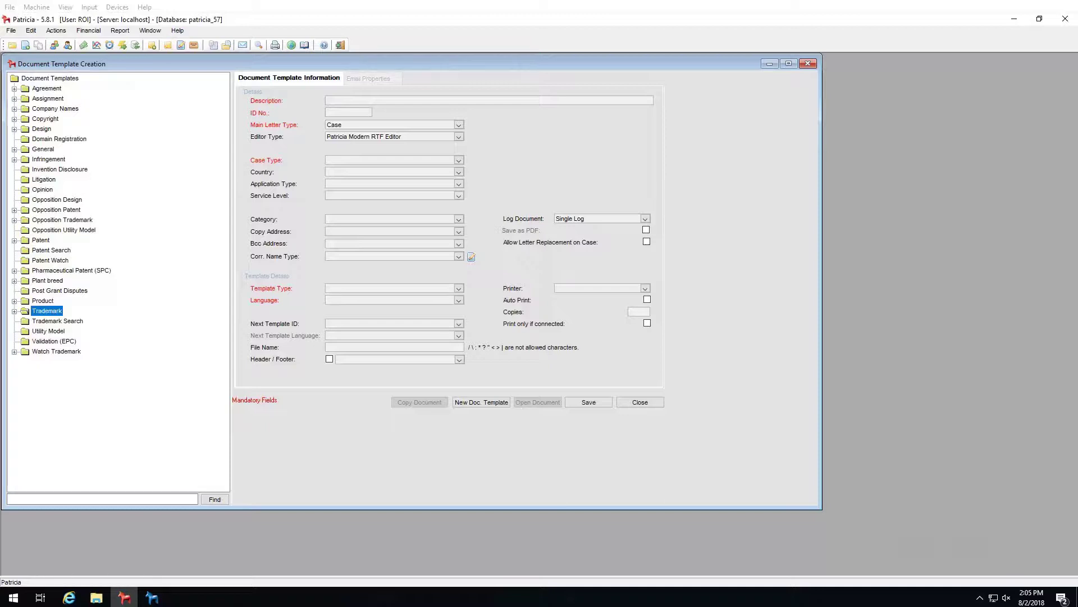
- Create a new document template with Trademark as its case type
click(500, 403)
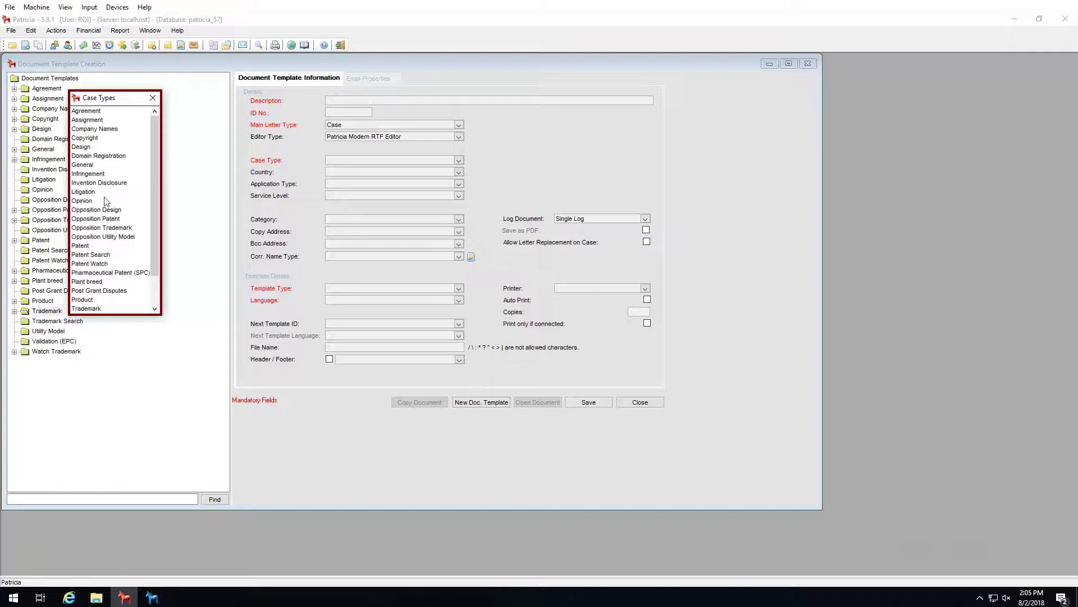
drag(155, 199, 151, 264)
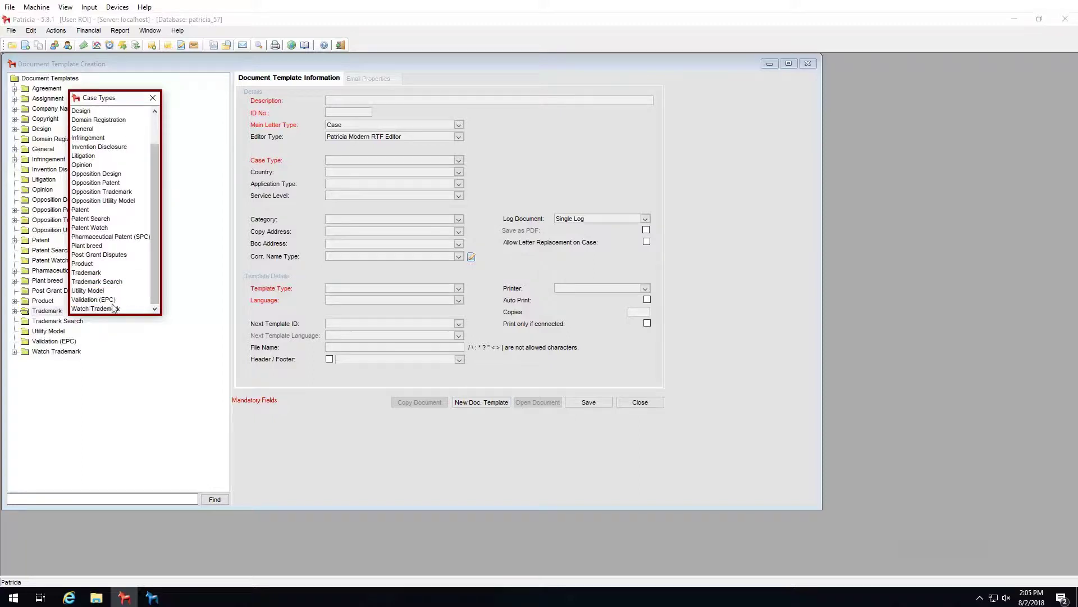
click(93, 274)
double_click(93, 274)
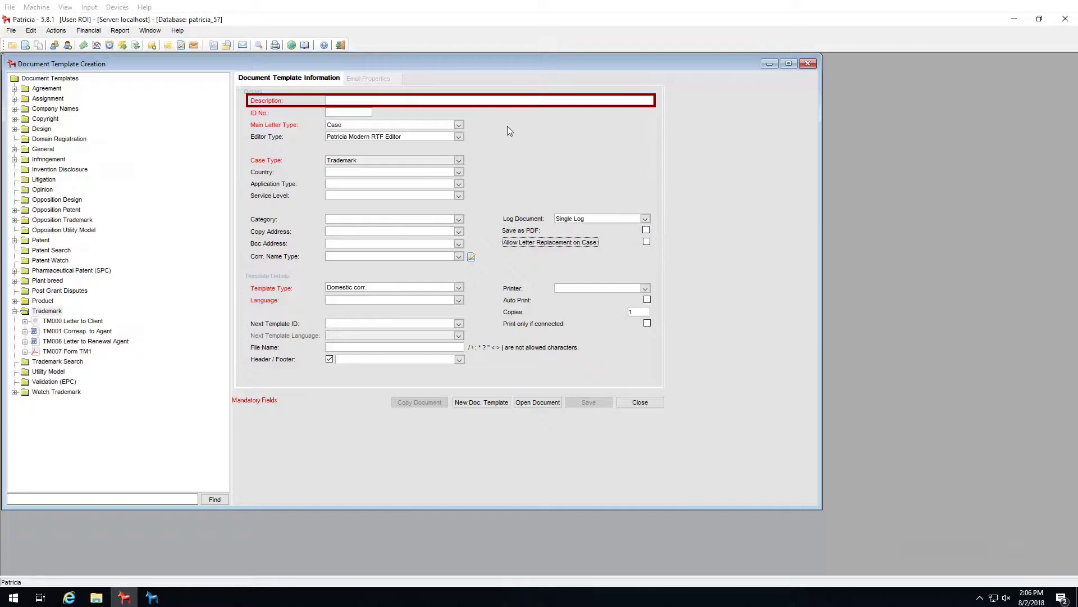
- Enter 'Letter to Proprietor' as the description and 002 as the ID No
click(497, 99)
text(Letter to Pro)
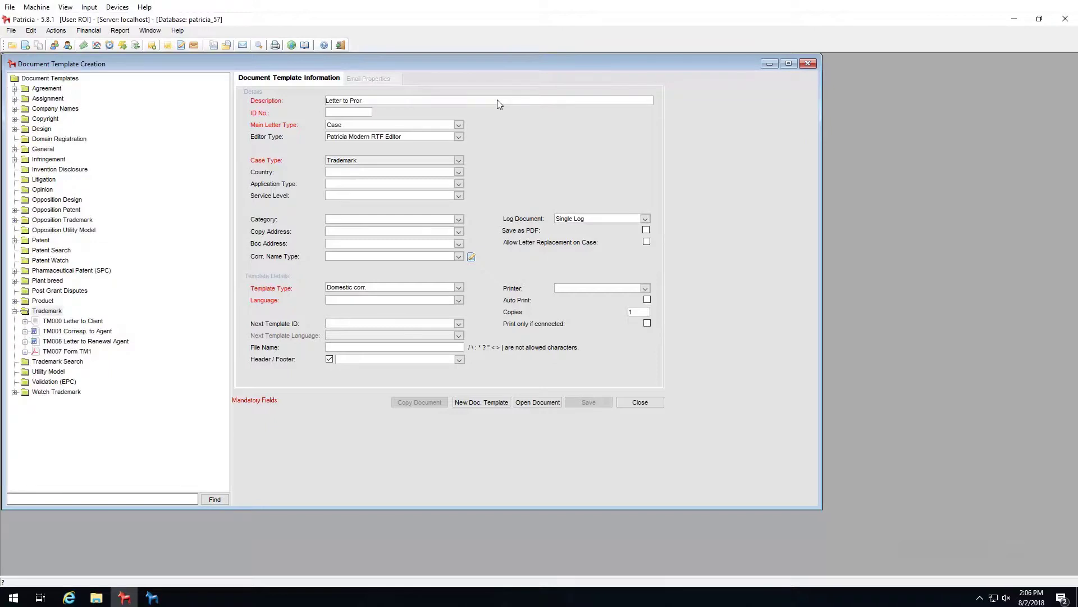
text(prietor)
text(00)
text(2)
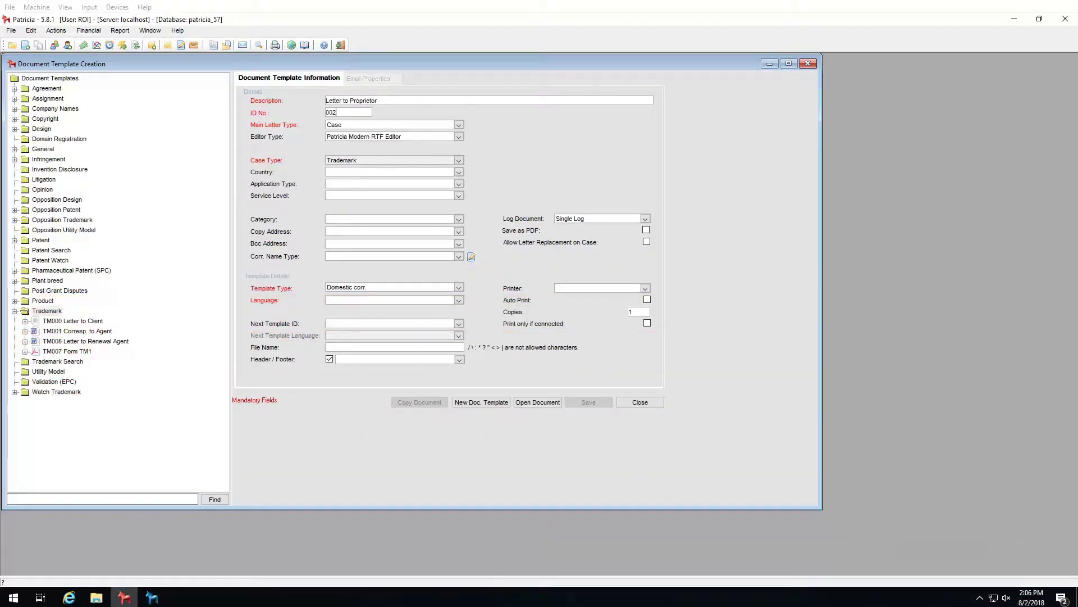
click(459, 125)
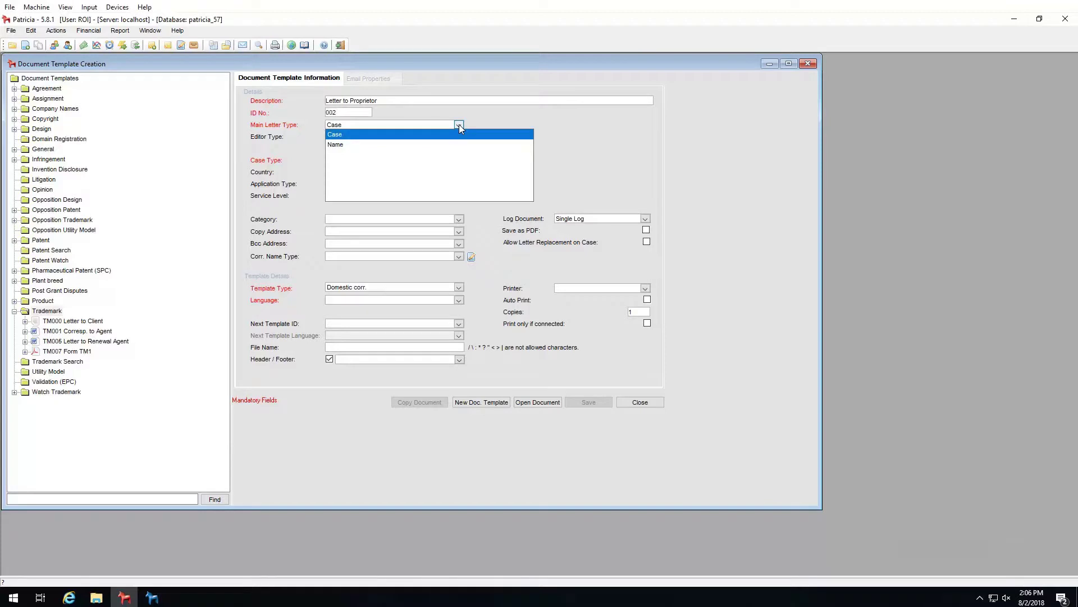
click(370, 145)
click(382, 125)
click(367, 140)
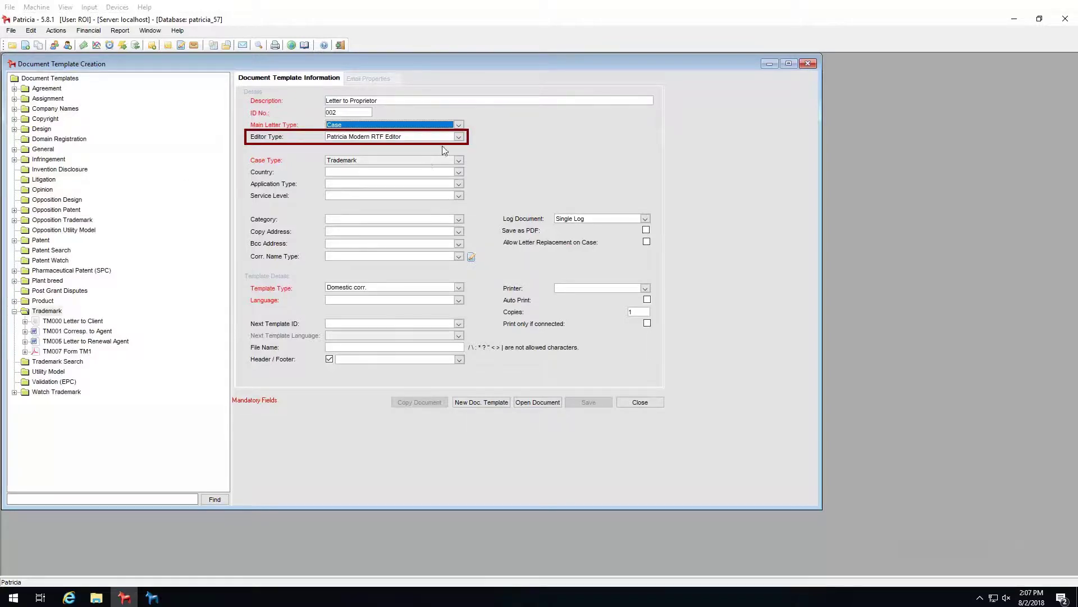
click(459, 137)
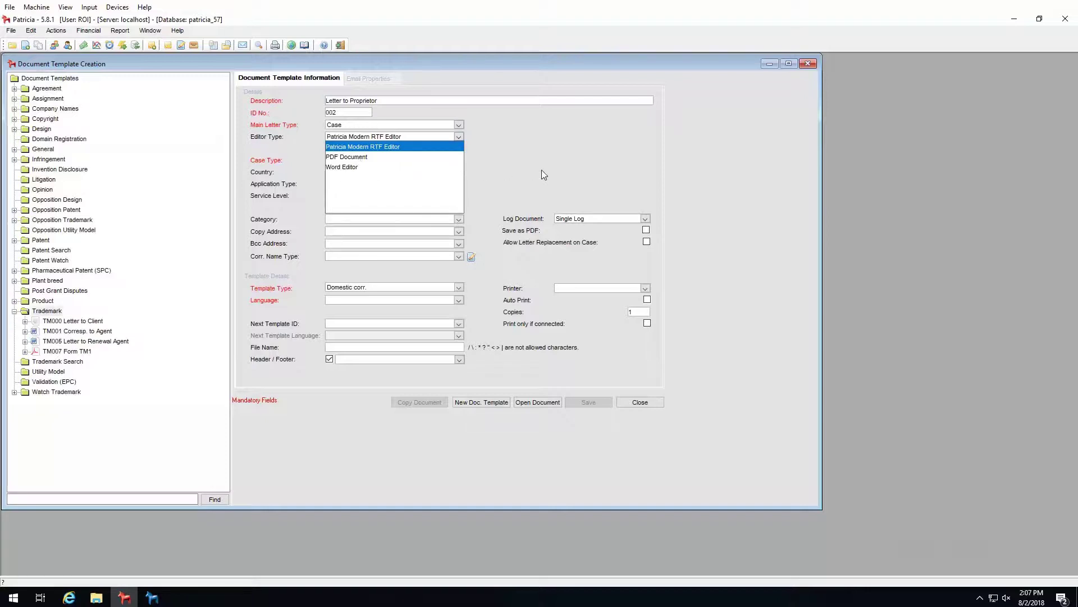
click(360, 168)
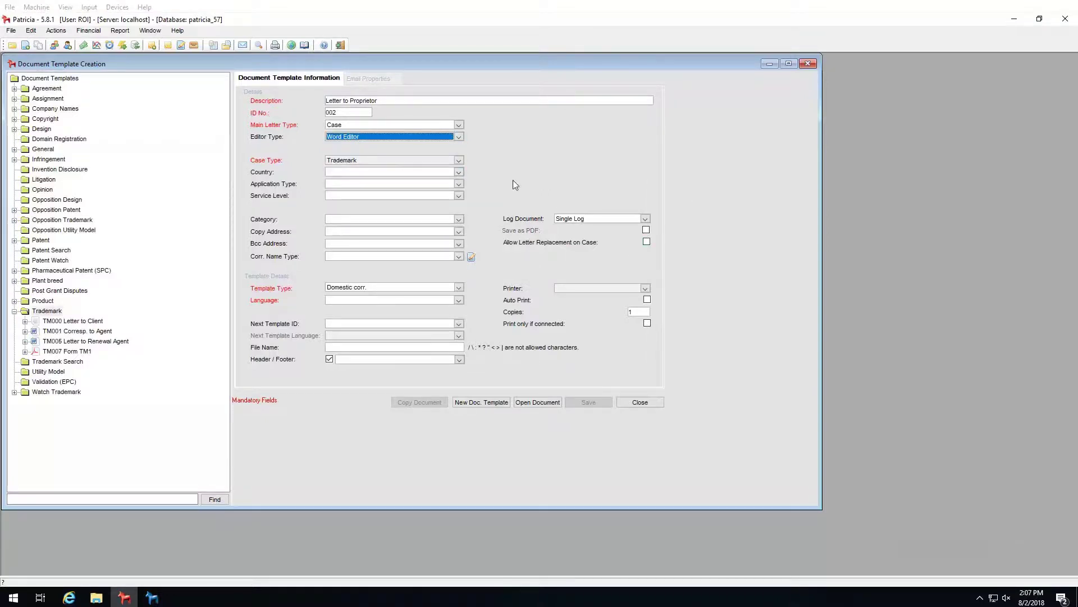
click(458, 136)
click(399, 148)
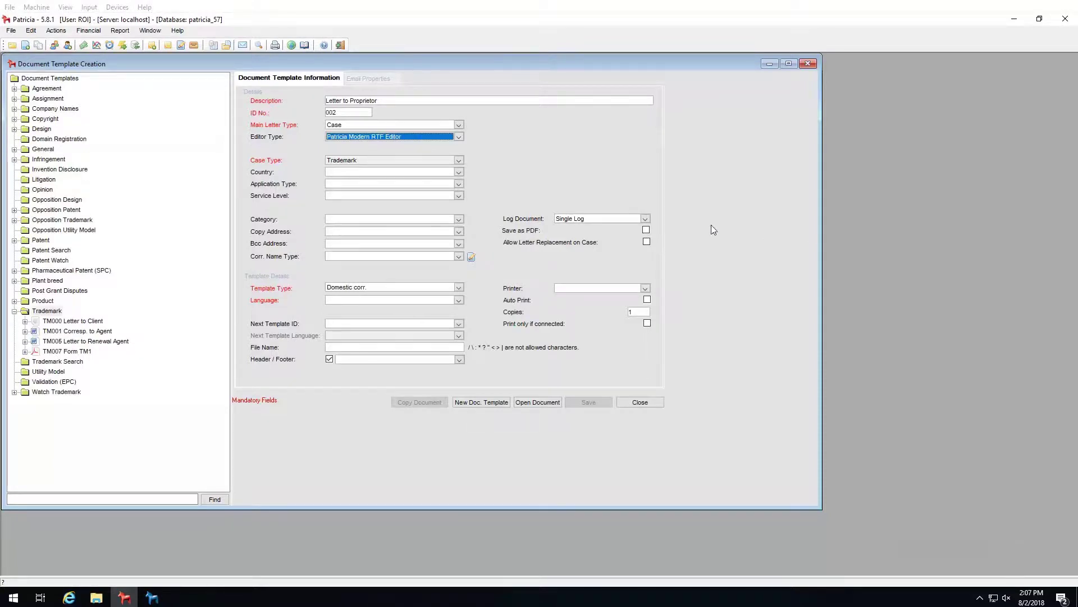
click(458, 137)
click(515, 147)
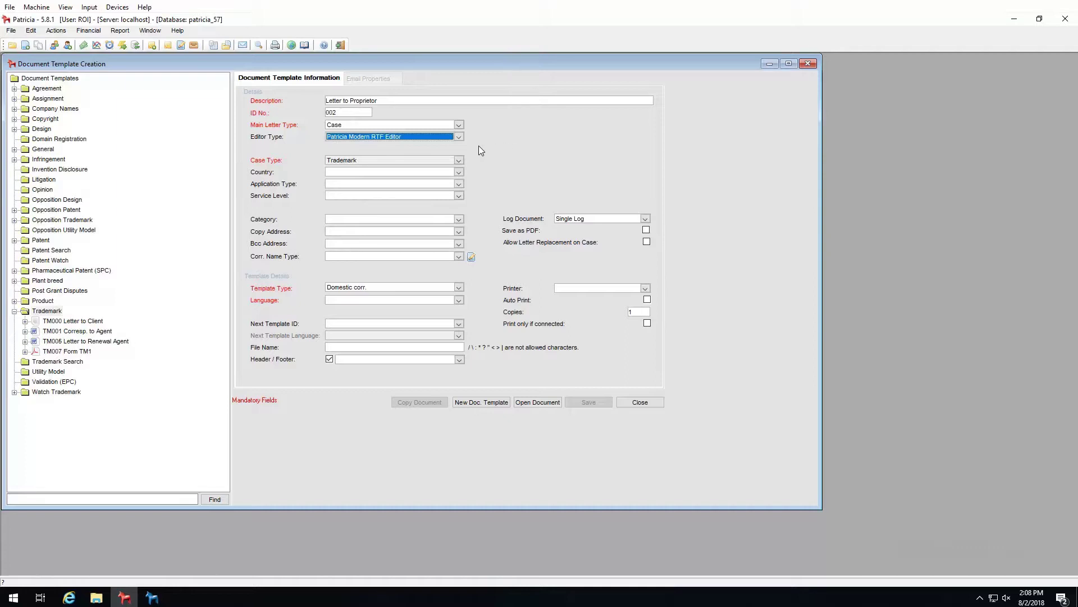
- Set the Editor Type to Word Editor, replacing an initial PDF Document choice
click(459, 137)
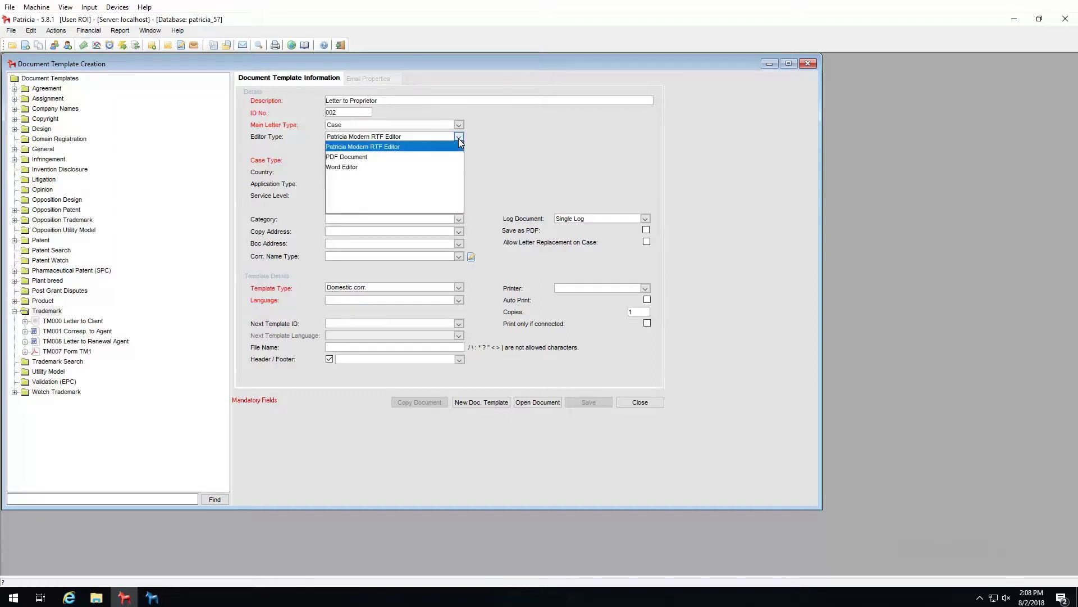
click(384, 164)
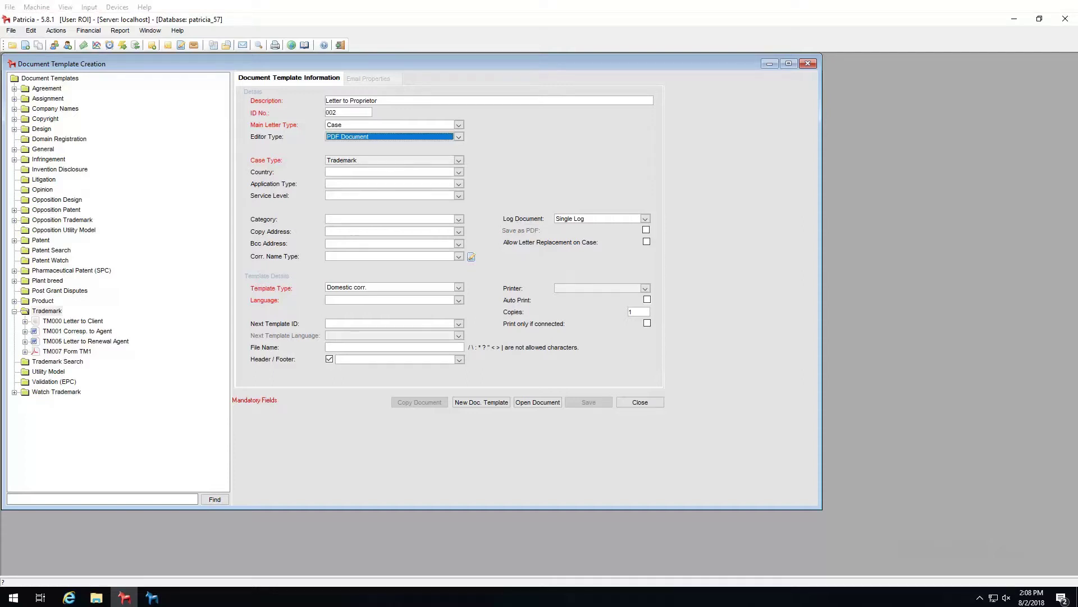
click(459, 137)
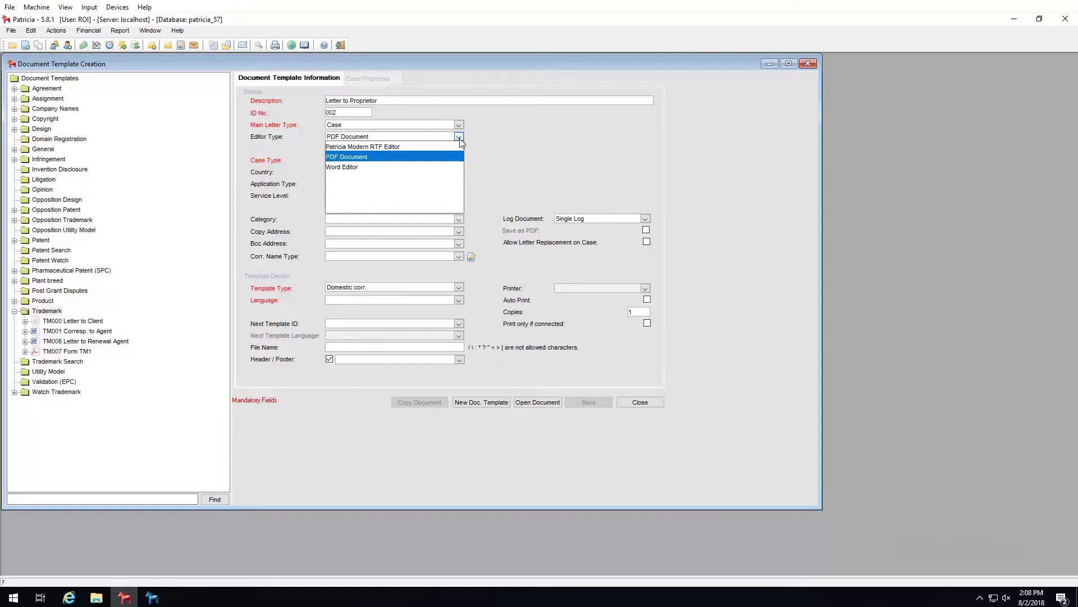
click(352, 171)
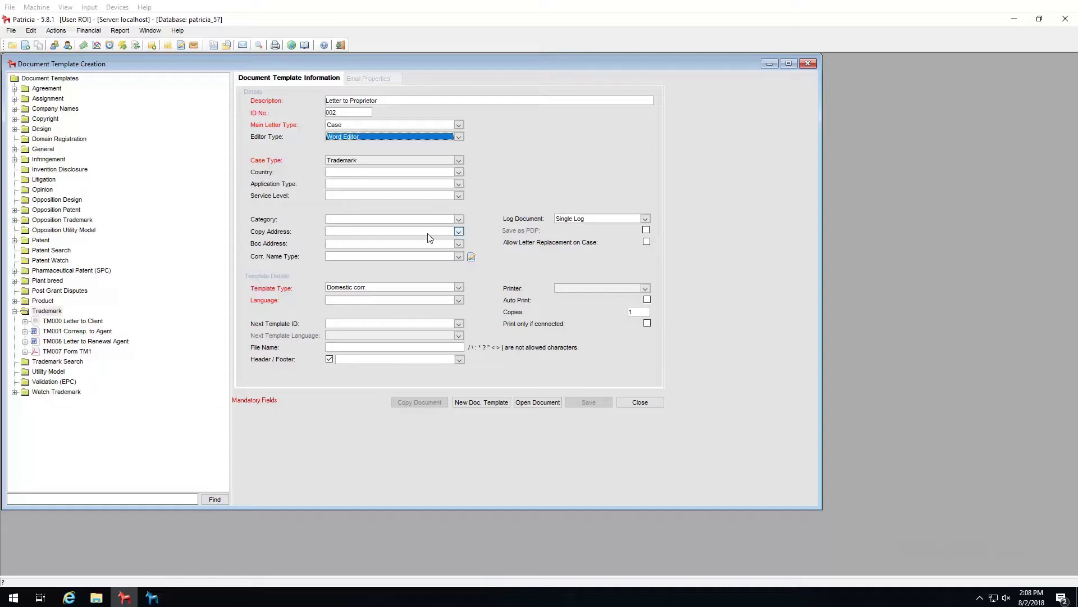
click(458, 171)
text(swe)
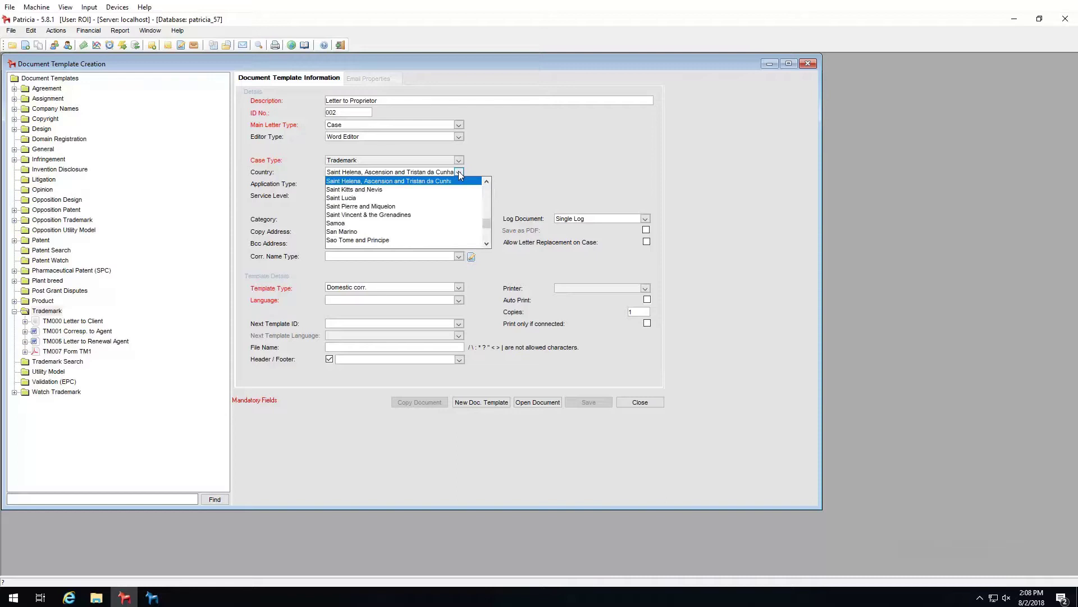
click(400, 190)
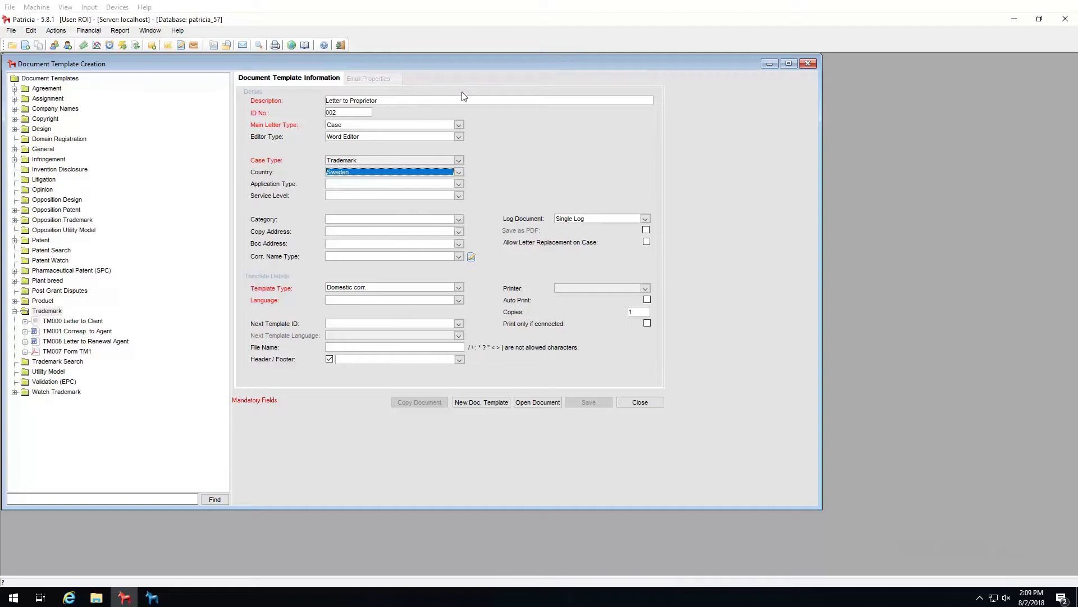
click(646, 219)
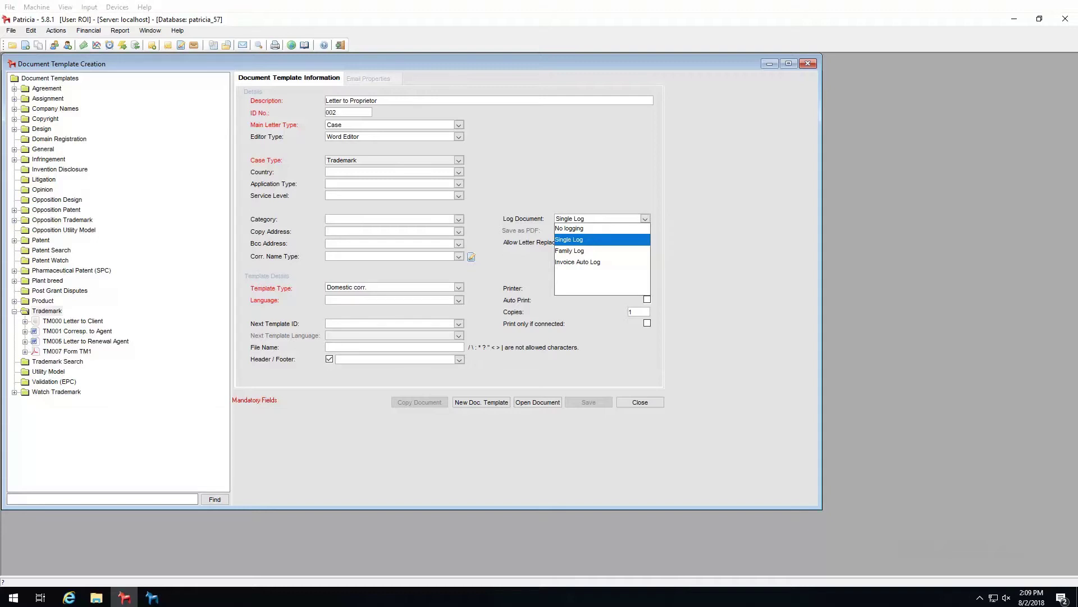
click(604, 231)
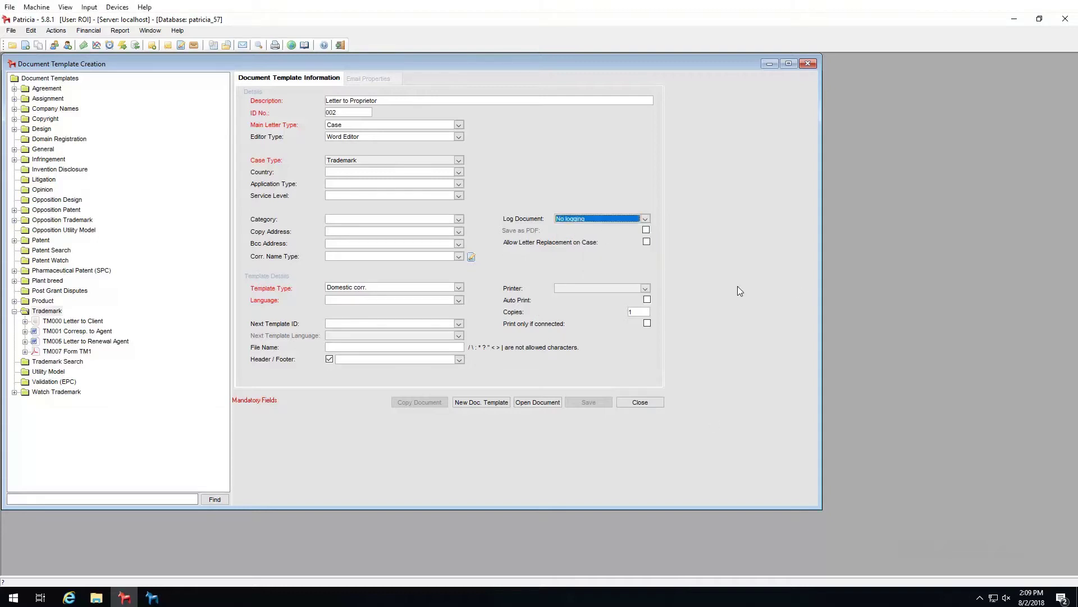
click(645, 217)
click(578, 240)
click(647, 219)
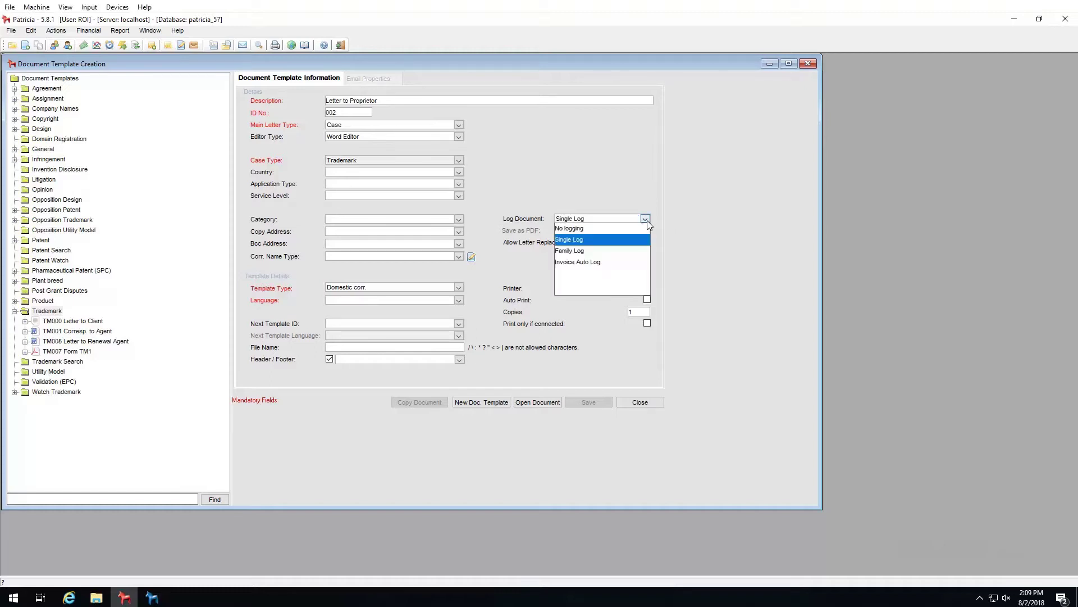
click(608, 249)
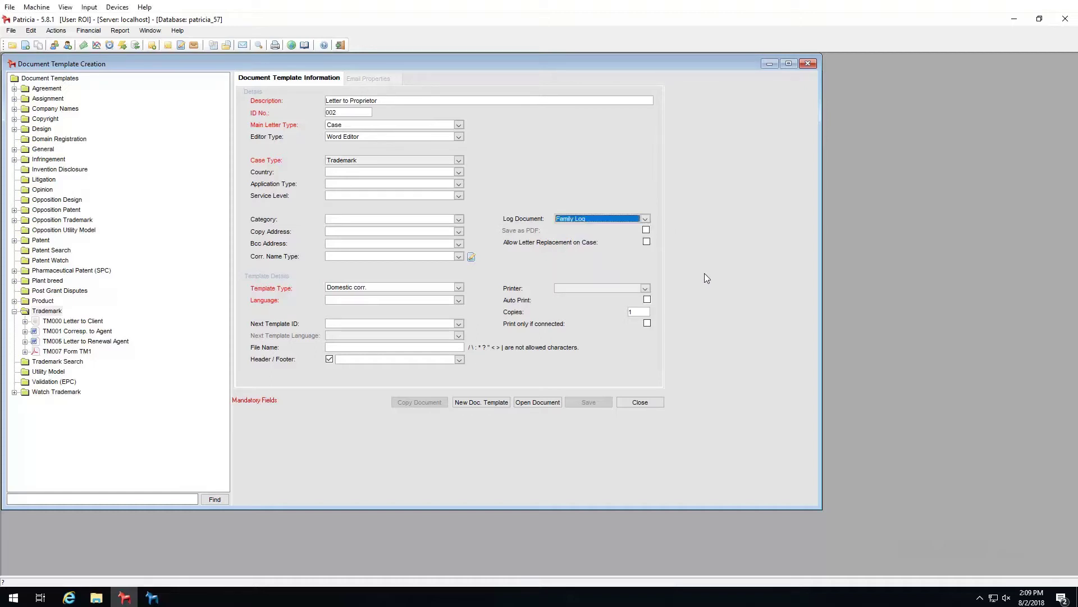
click(645, 218)
click(587, 265)
click(665, 234)
key(Down)
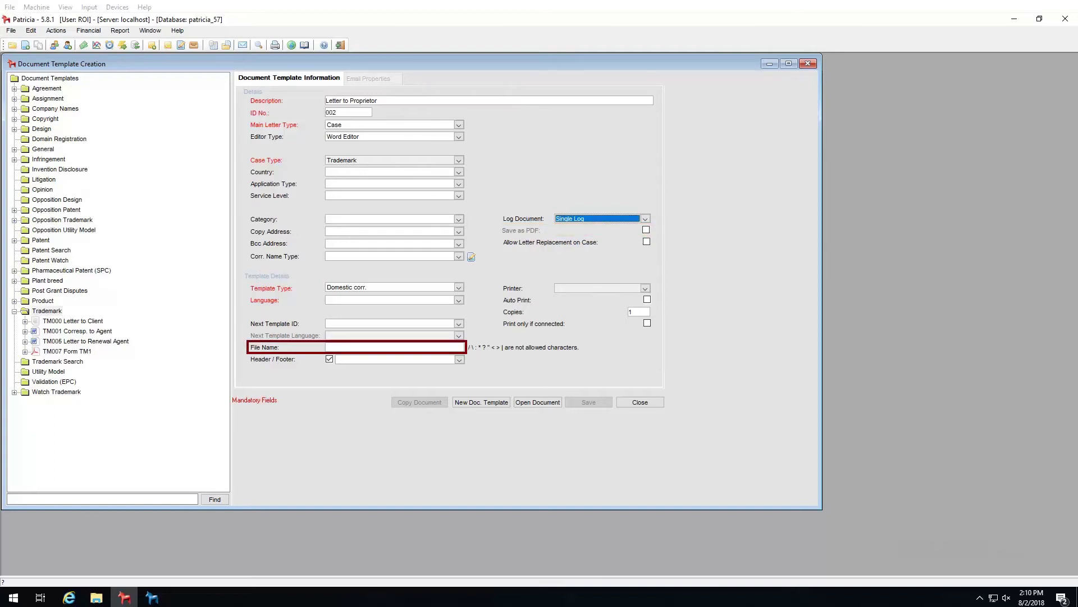
- Set file name Attachment1, keep template type Domestic corr., and choose English as language
click(351, 347)
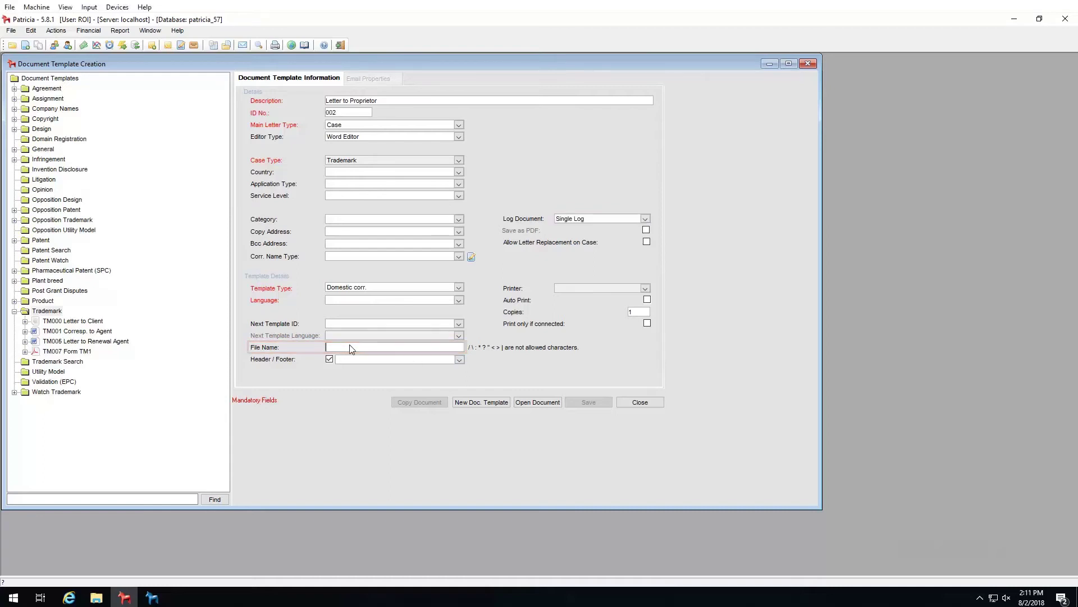
text(Attachment1)
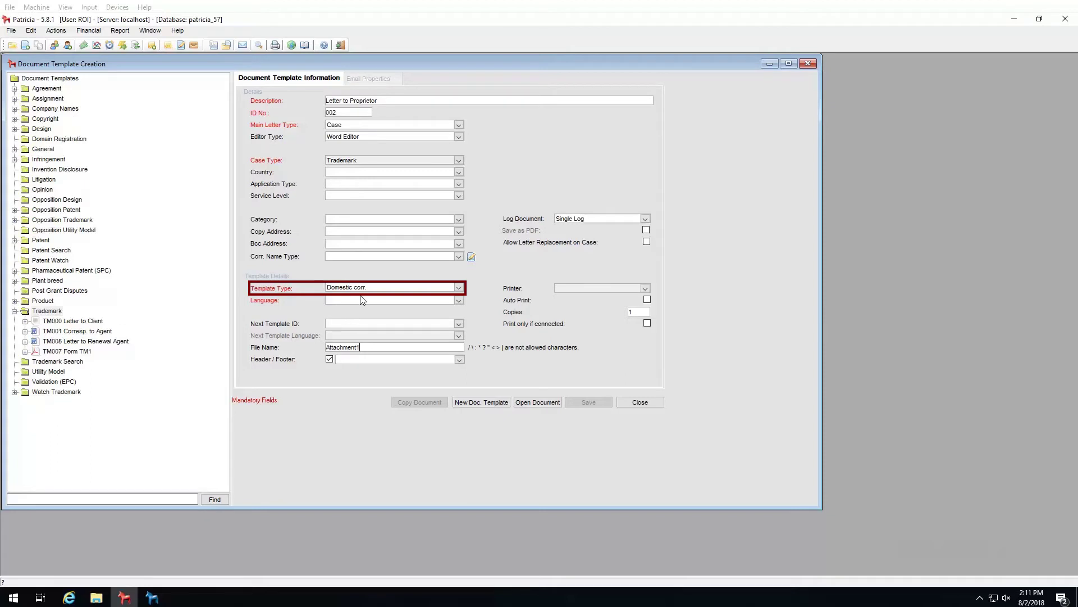
click(458, 288)
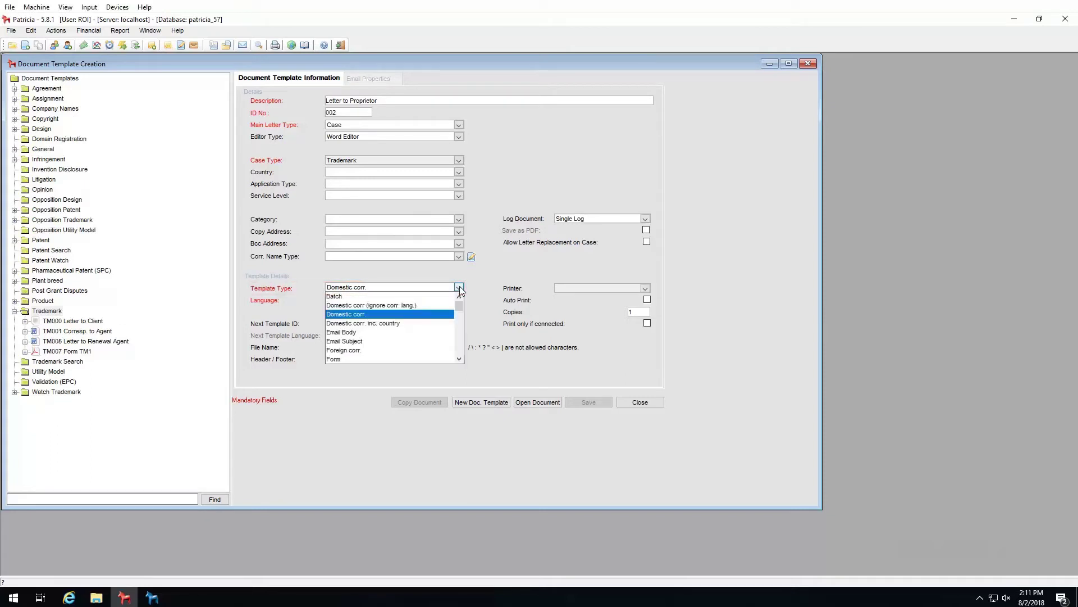
drag(458, 305, 458, 355)
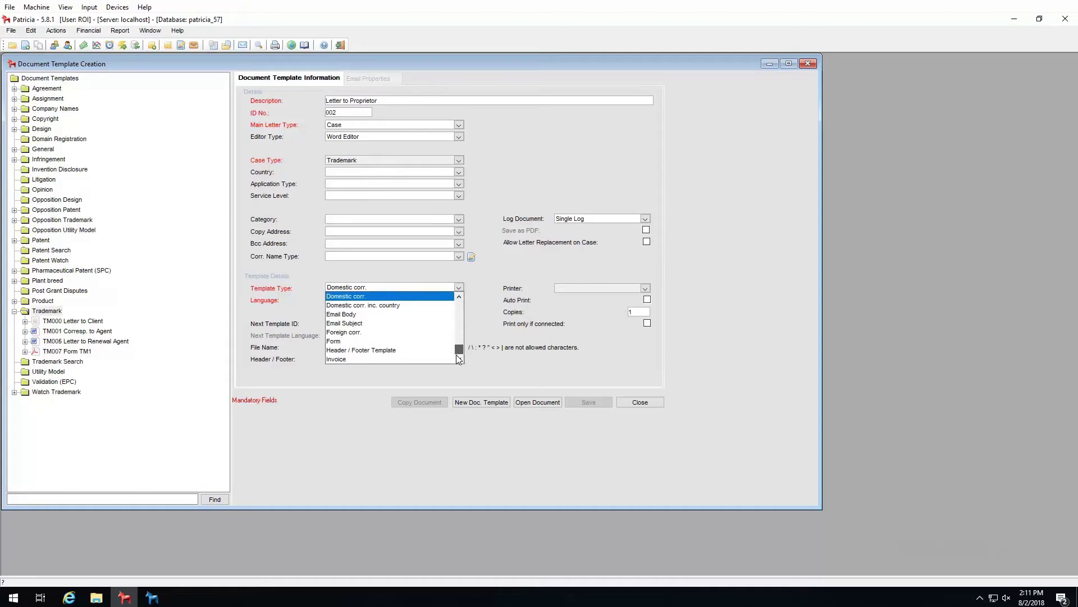
scroll(450, 294, up, 2)
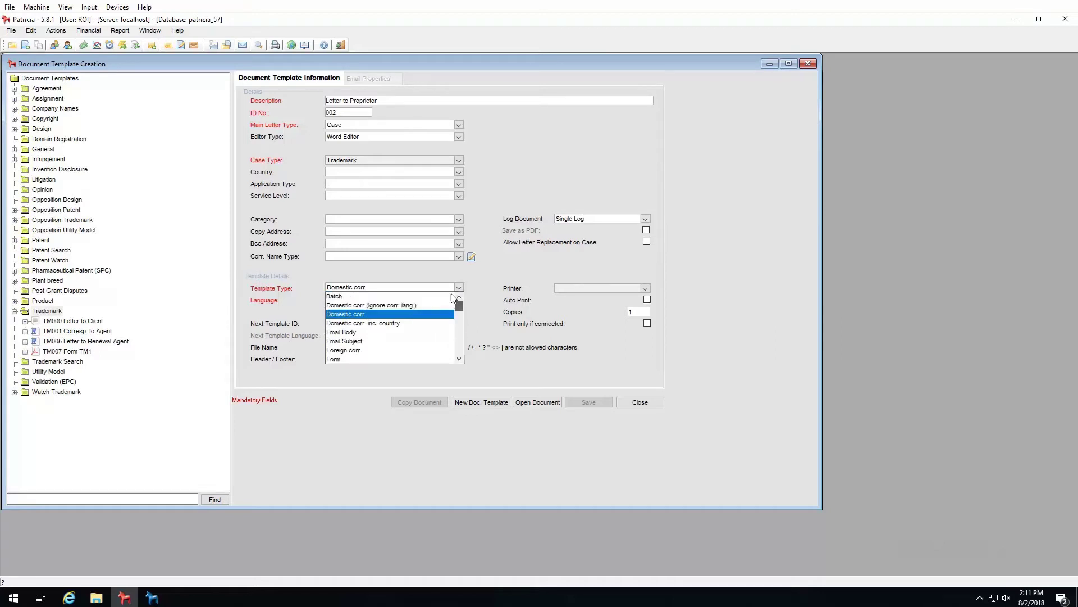
click(493, 316)
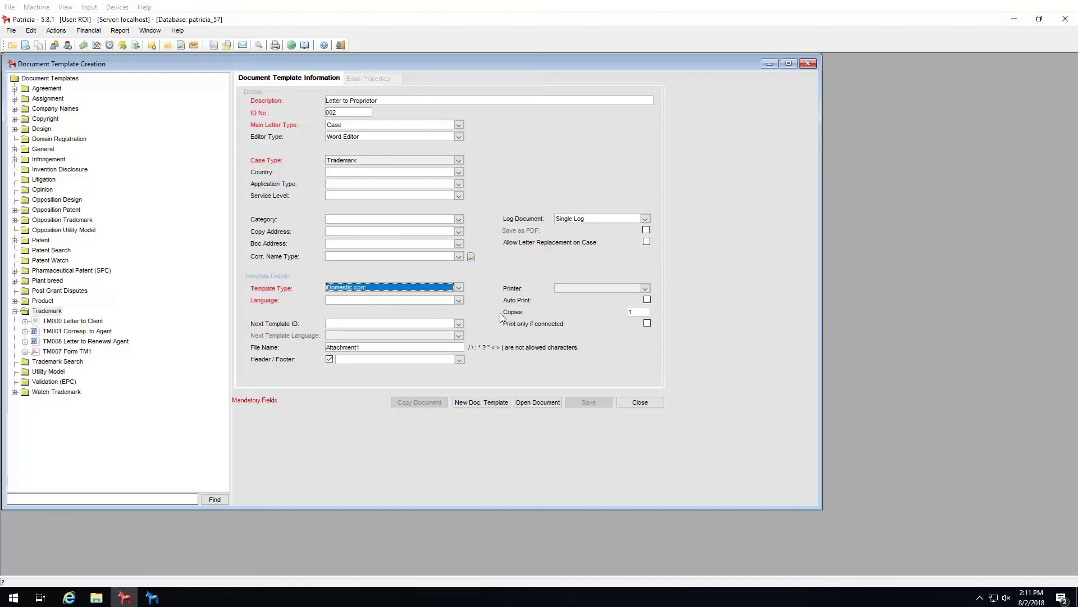
click(424, 302)
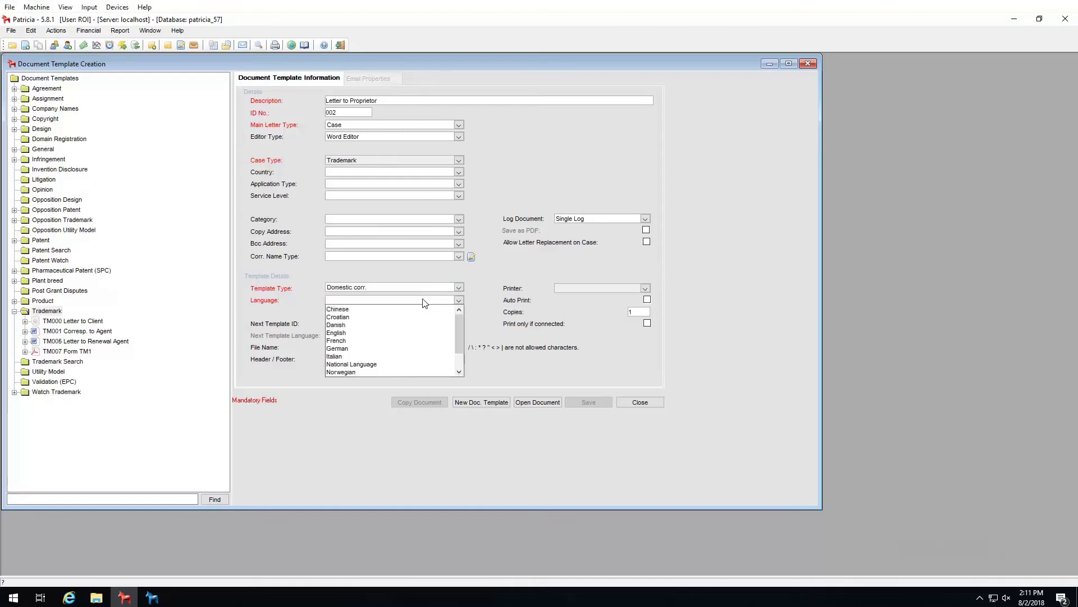
click(340, 332)
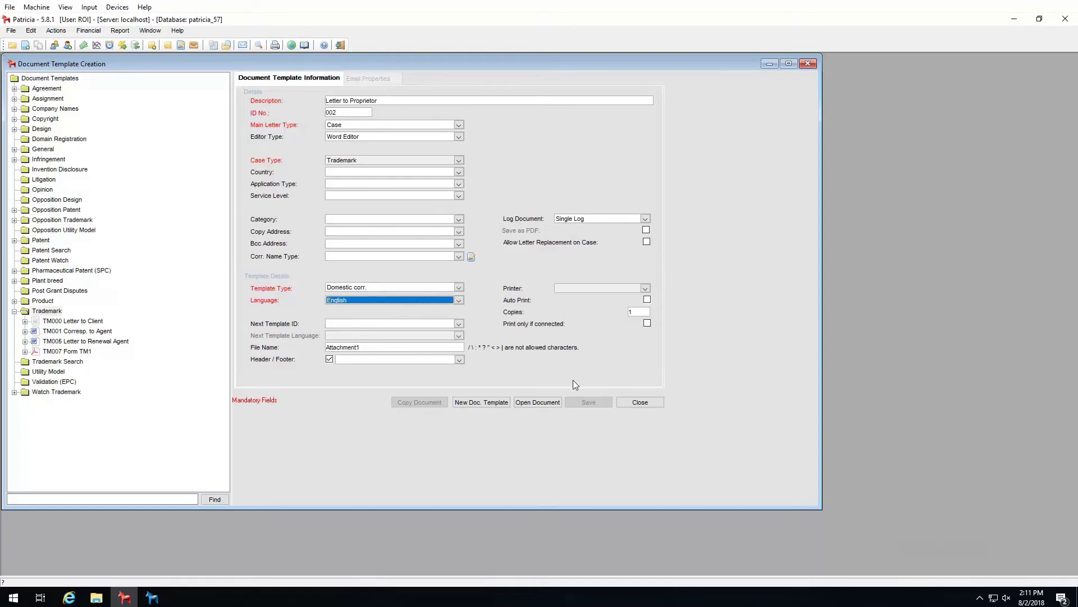
- Paste the 'Dear Sirs' letter body into the Word template, then save and close it
click(545, 404)
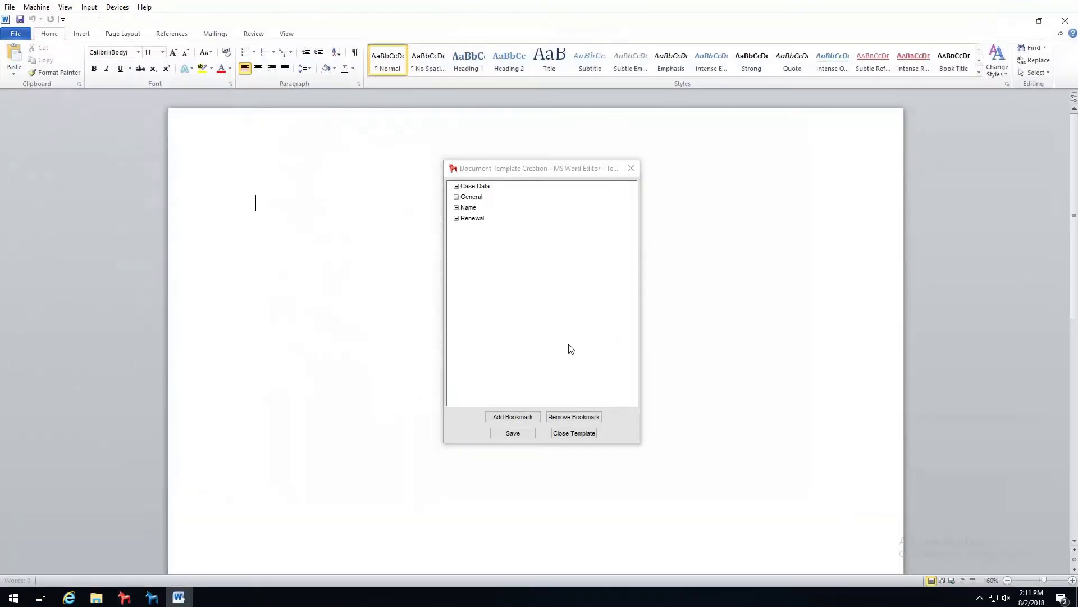
drag(537, 168, 933, 135)
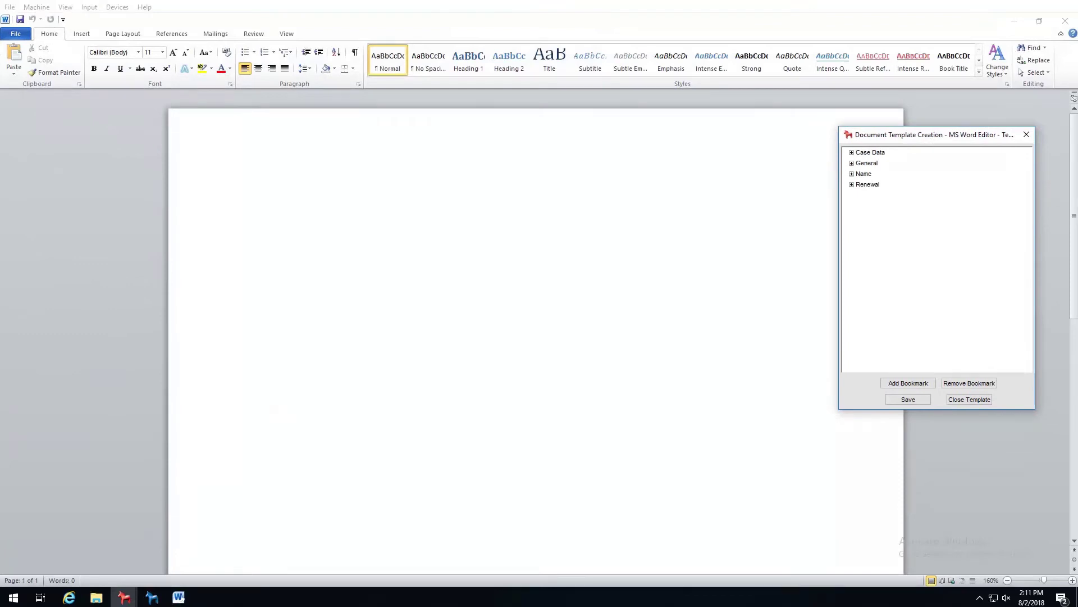
click(250, 188)
text(Dear Sirs, Please note the renewal date due Kind regards William)
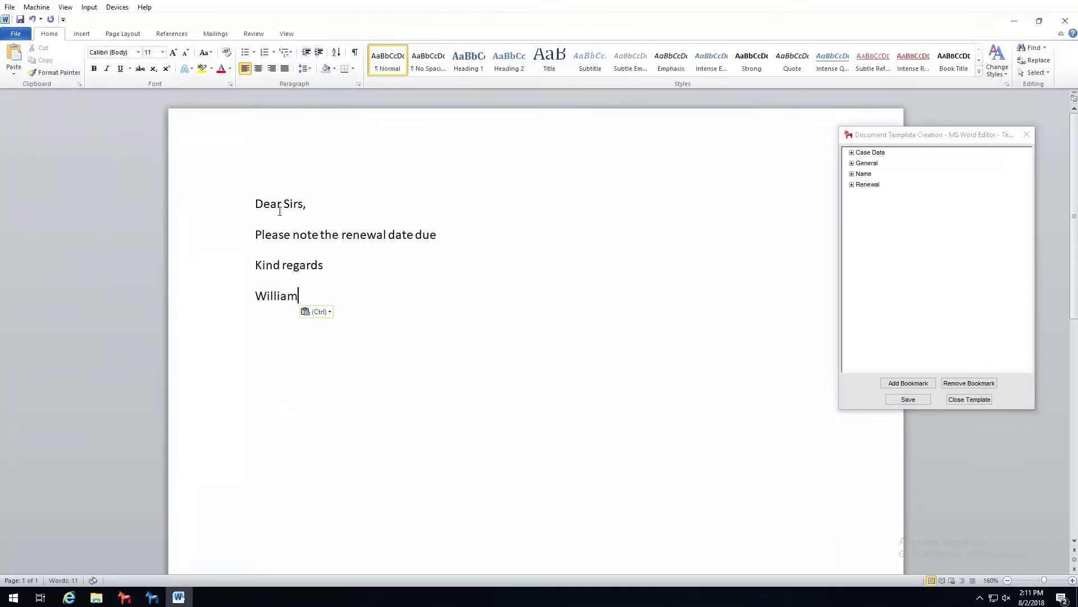
click(908, 400)
click(969, 399)
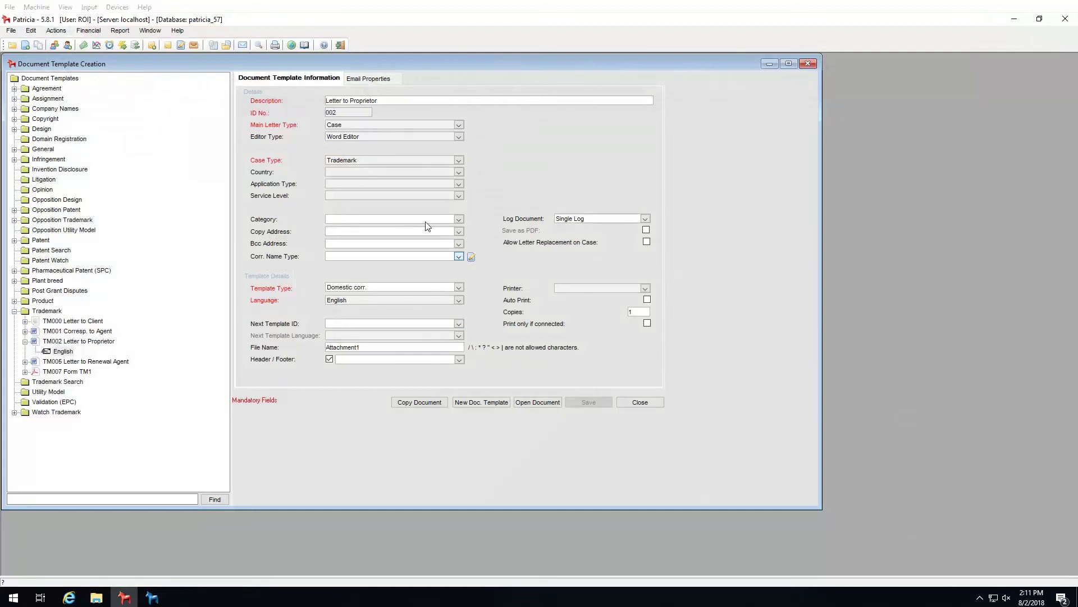
- Open a trademark case and generate TM002 Letter to Proprietor from Print Documents
click(807, 63)
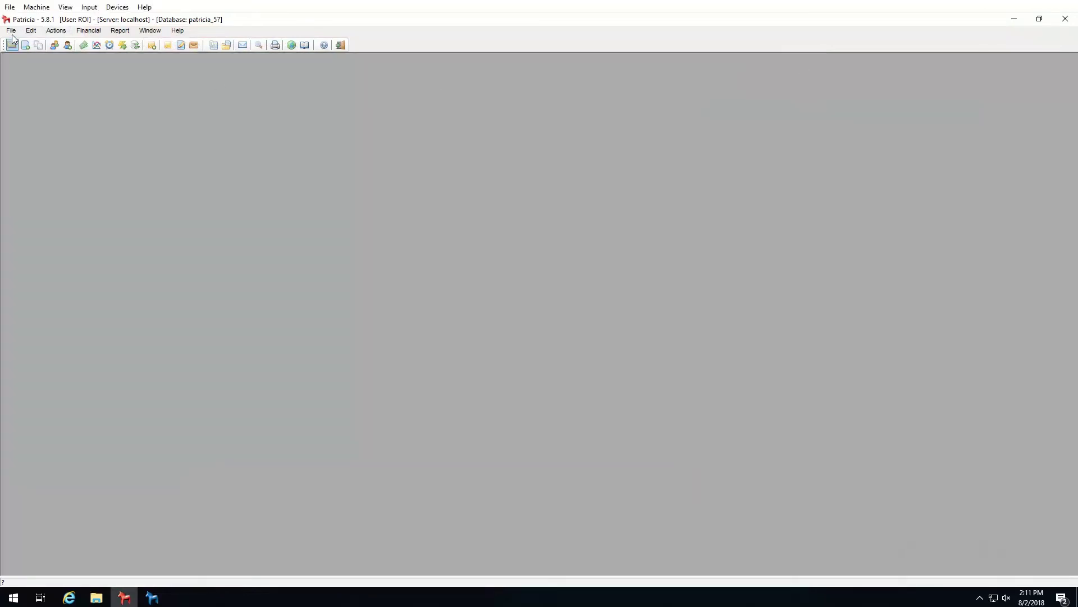
click(11, 30)
mouse_move(53, 58)
click(138, 57)
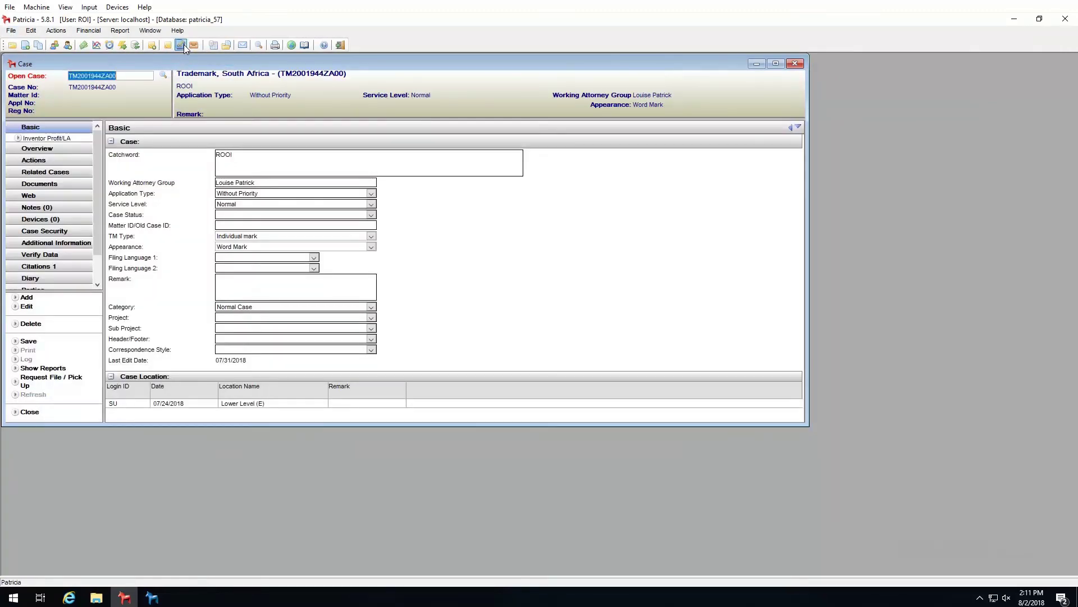
click(184, 45)
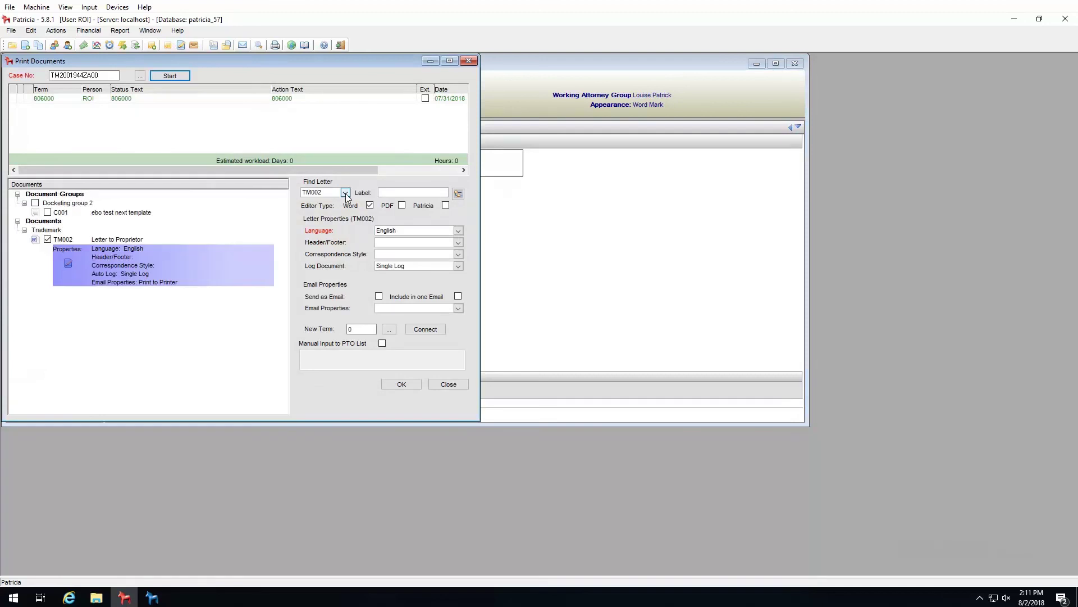
click(401, 384)
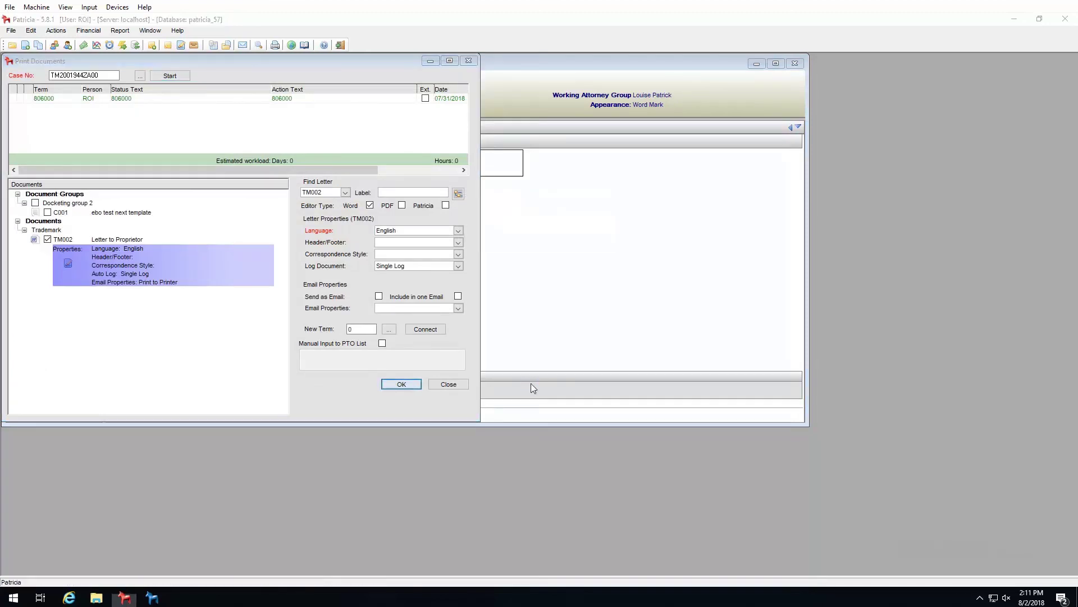